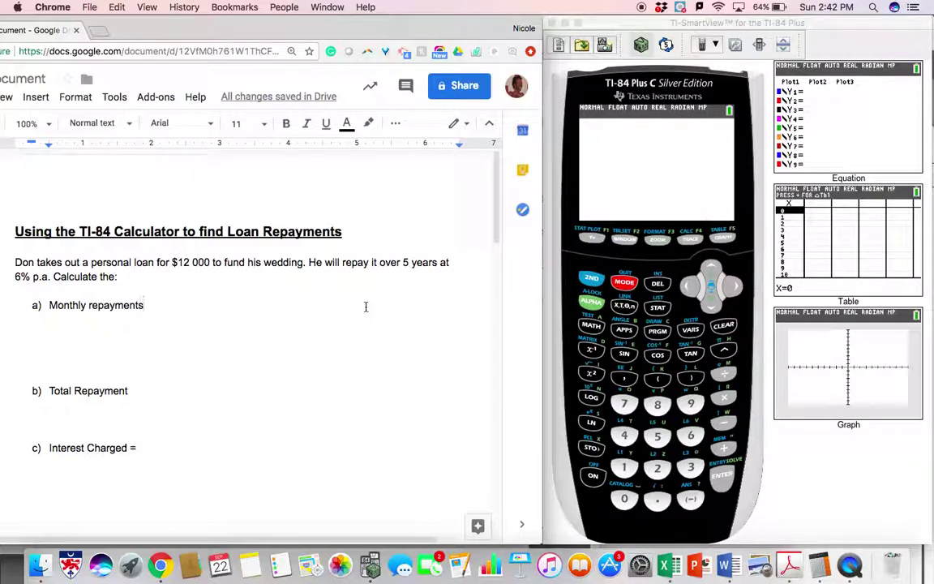
- Paste the list of finance variable definitions (N, I, PV, PMT, FV, P/Y) below the Interest Charged question
{"action": "key", "text": "alt+shift+Left"}
{"action": "type", "text": "Repayments"}
{"action": "left_click", "coordinate": [16, 503]}
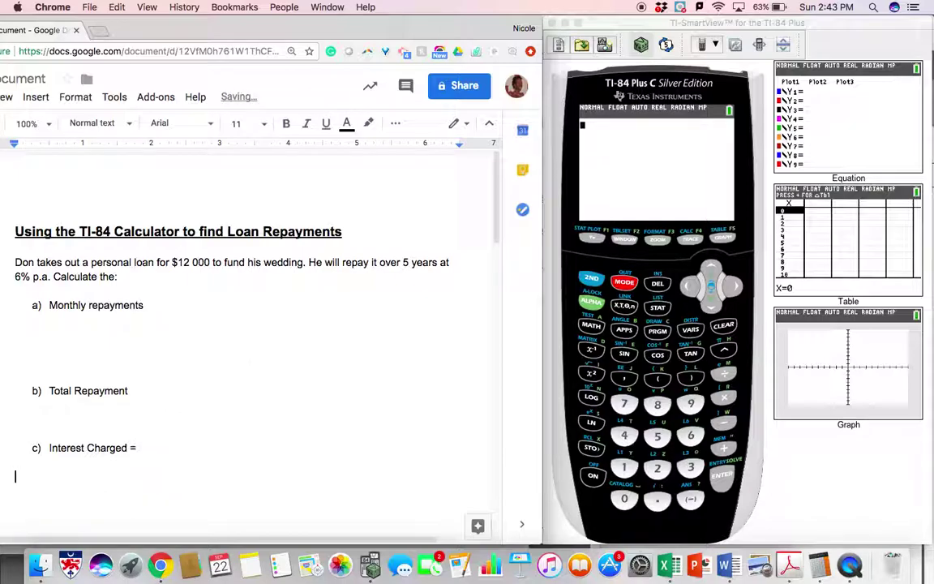
{"action": "key", "text": "super+v"}
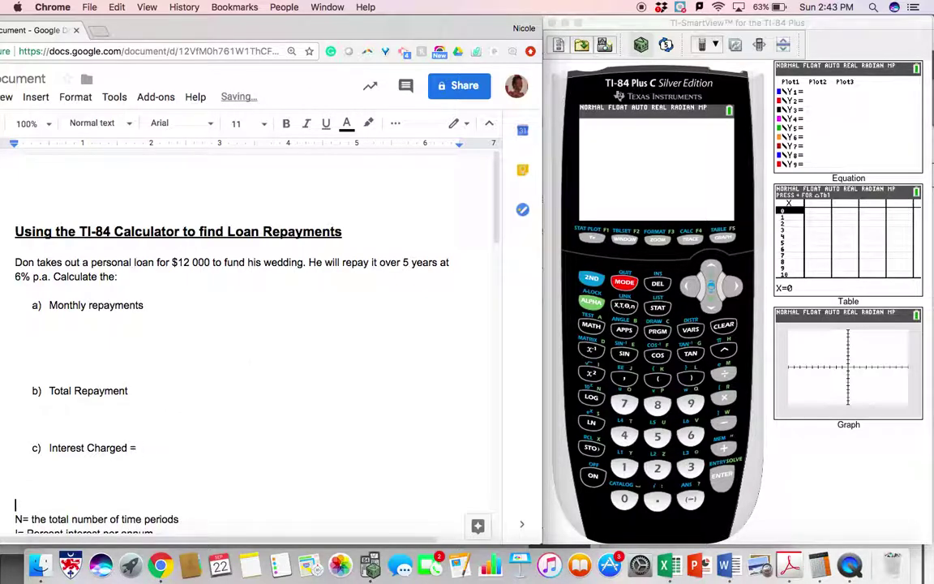
{"action": "scroll", "coordinate": [85, 503], "scroll_direction": "down", "scroll_amount": 2}
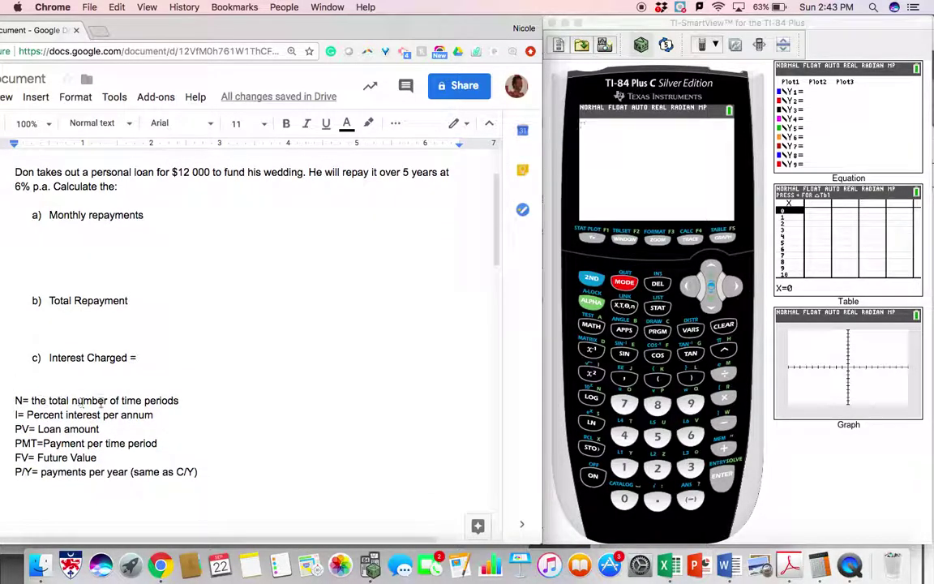
{"action": "scroll", "coordinate": [101, 402], "scroll_direction": "up", "scroll_amount": 1}
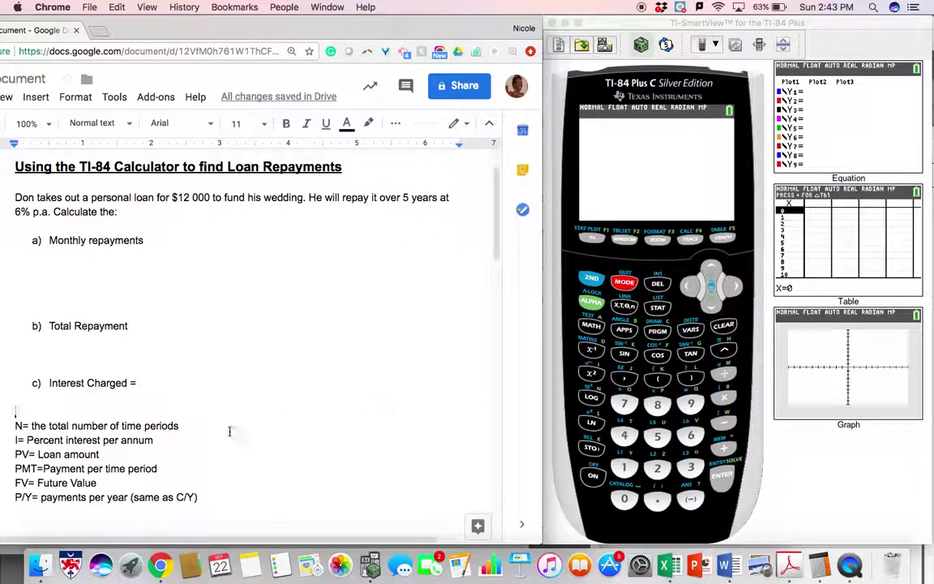
- Complete the N definition with "= 5x12= 60" and the percent interest per annum definition with "= 6"
{"action": "left_click", "coordinate": [192, 432]}
{"action": "type", "text": "= "}
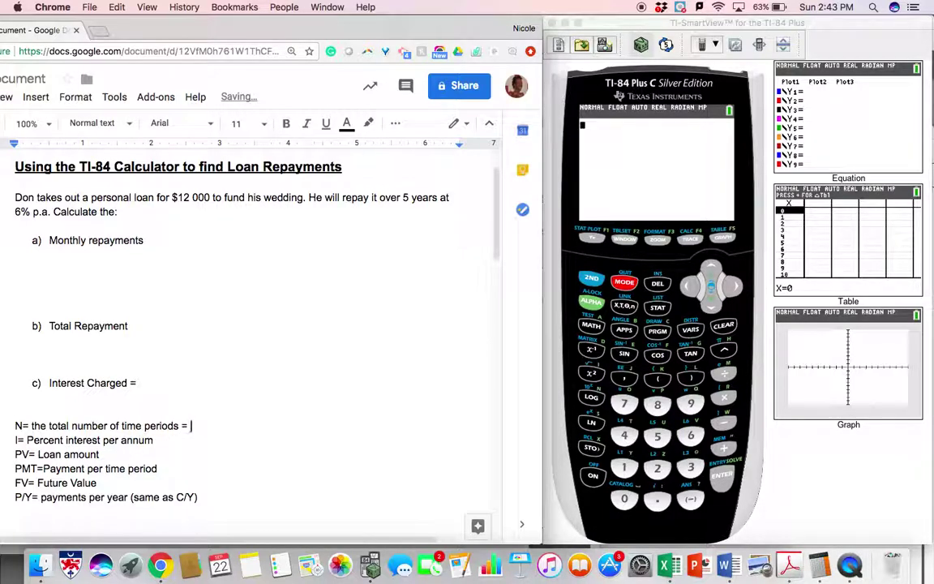
{"action": "type", "text": "5x12= 60"}
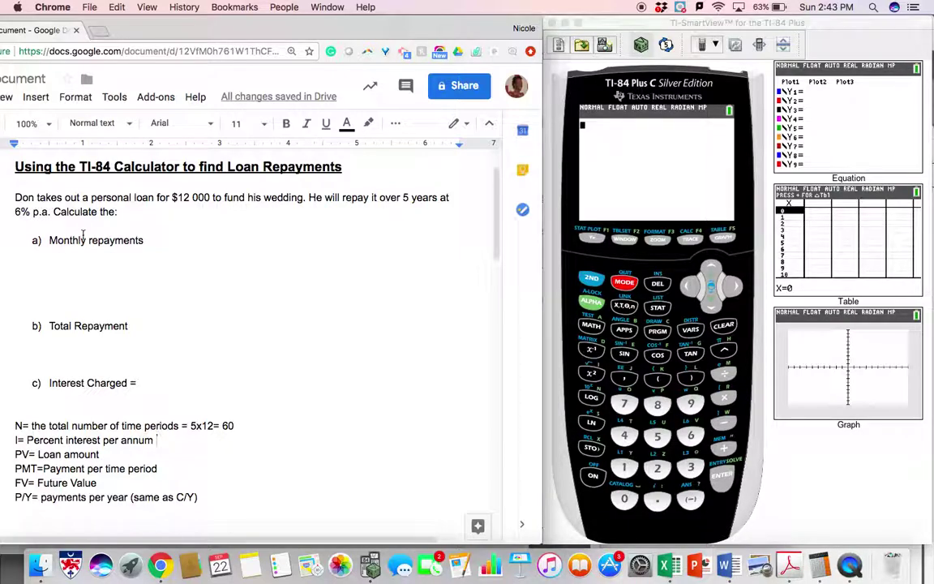
{"action": "type", "text": "= 6"}
- Complete the PV loan amount line with "=12000" and the PMT payment per time period line with "=?"
{"action": "left_click", "coordinate": [106, 454]}
{"action": "type", "text": "="}
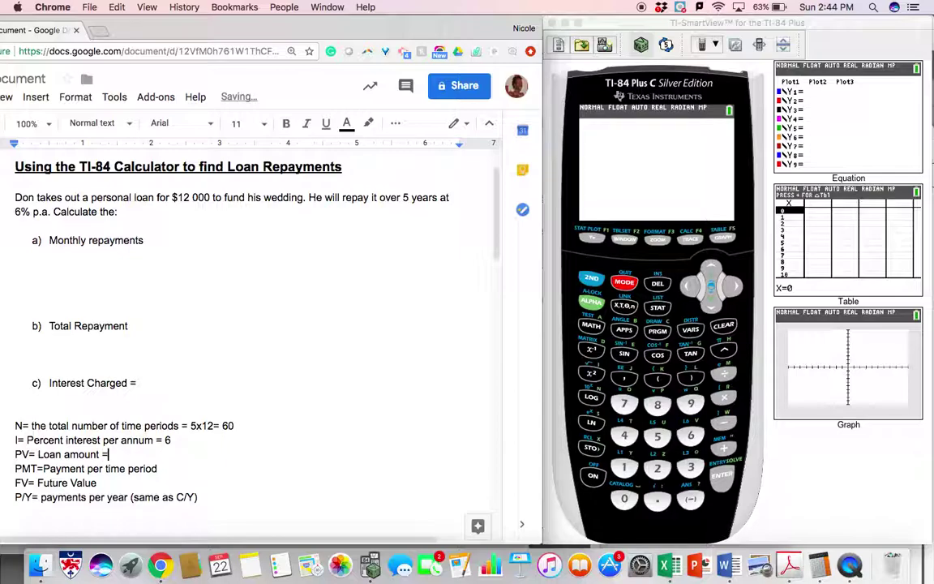
{"action": "type", "text": "12000"}
{"action": "left_click", "coordinate": [162, 468]}
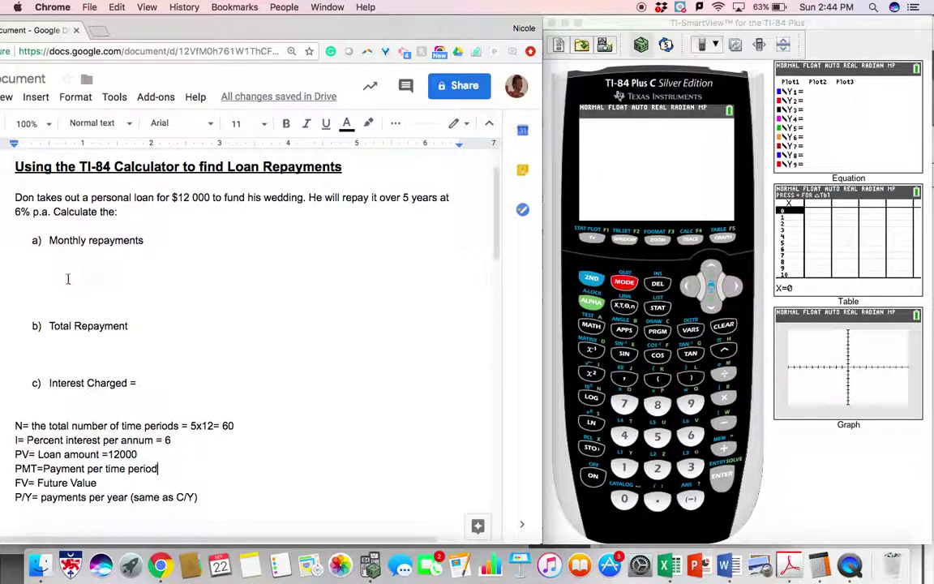
{"action": "type", "text": "=?"}
- Complete the FV line with "= 0 (this is always zero if everything is being repayed)" and the P/Y line with "= 12"
{"action": "left_click", "coordinate": [105, 483]}
{"action": "type", "text": "="}
{"action": "type", "text": "0"}
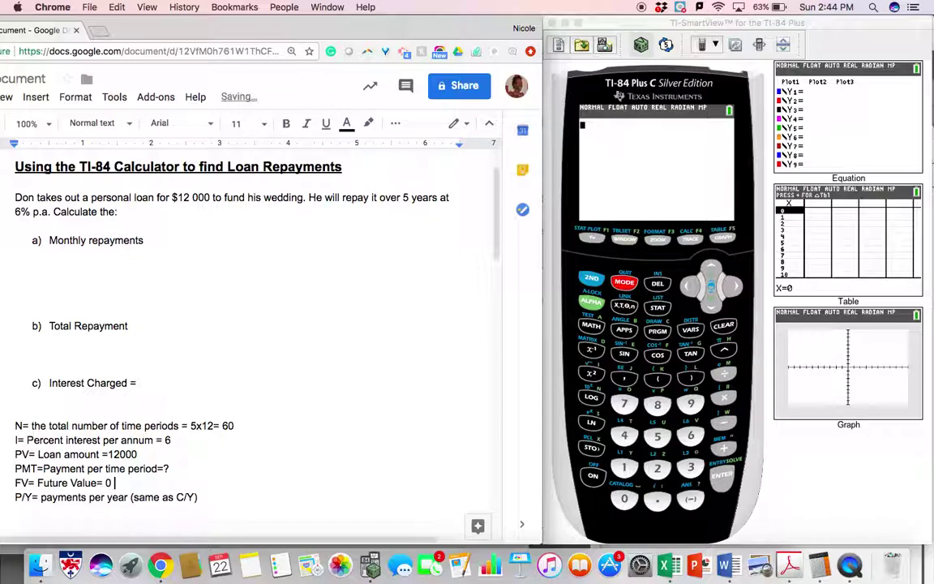
{"action": "type", "text": " (this is always zero i"}
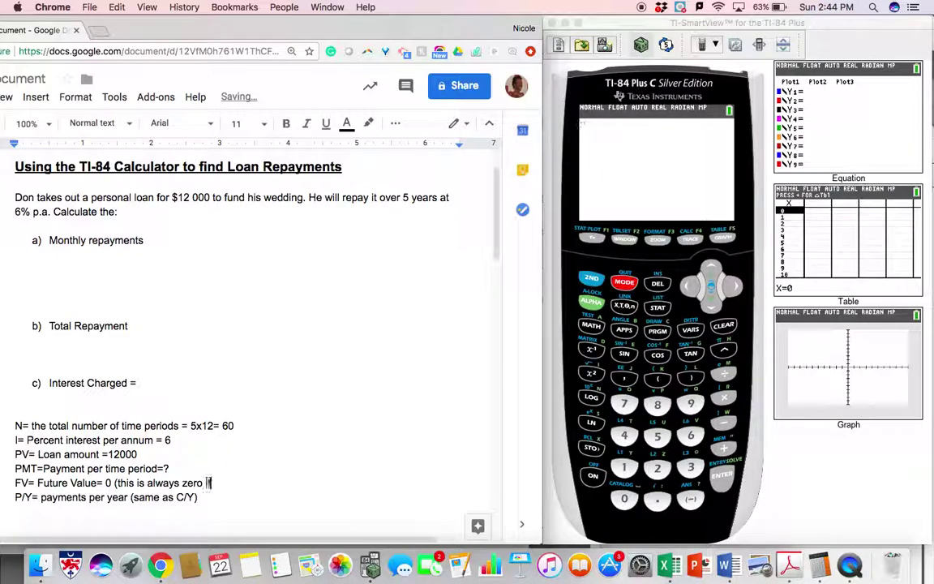
{"action": "type", "text": "f everything is being repayed)"}
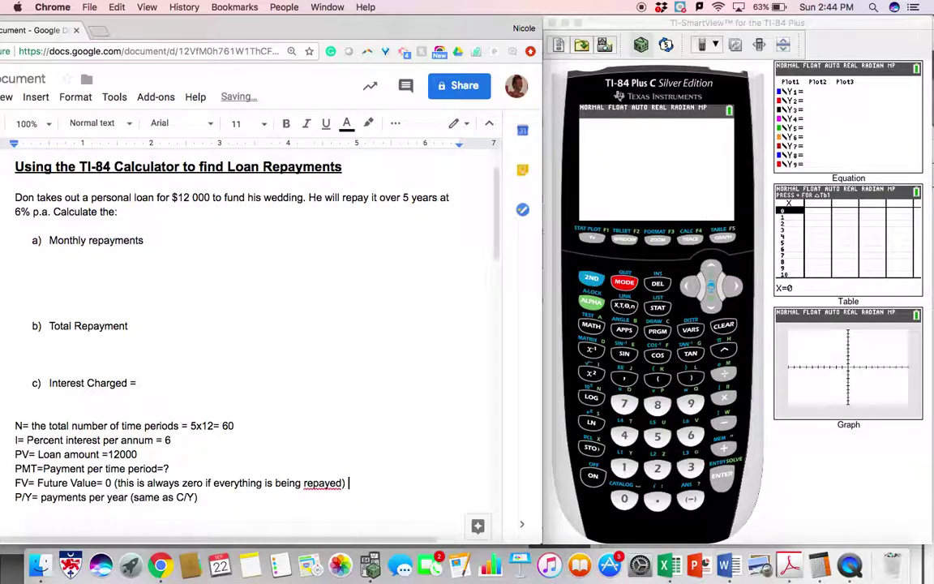
{"action": "key", "text": "Down"}
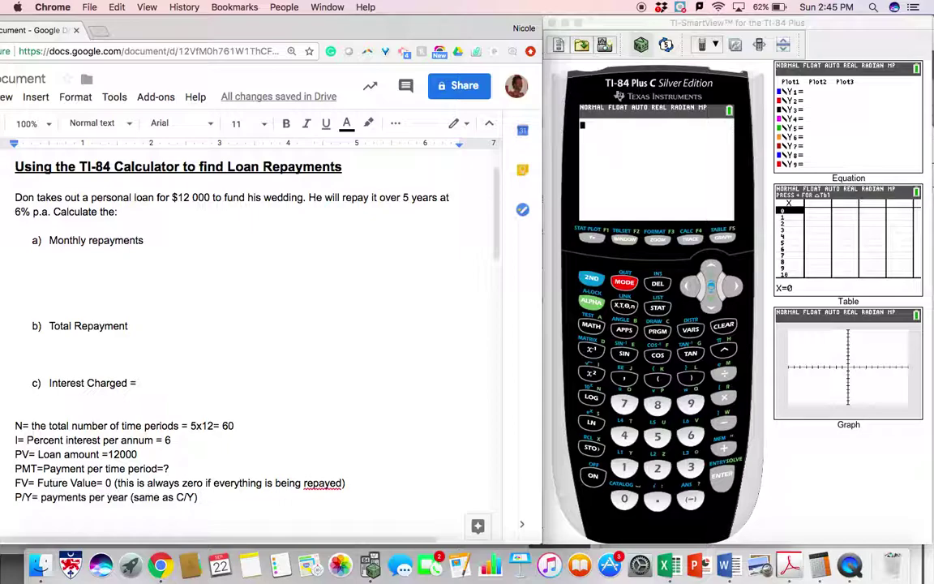
{"action": "type", "text": "= 12"}
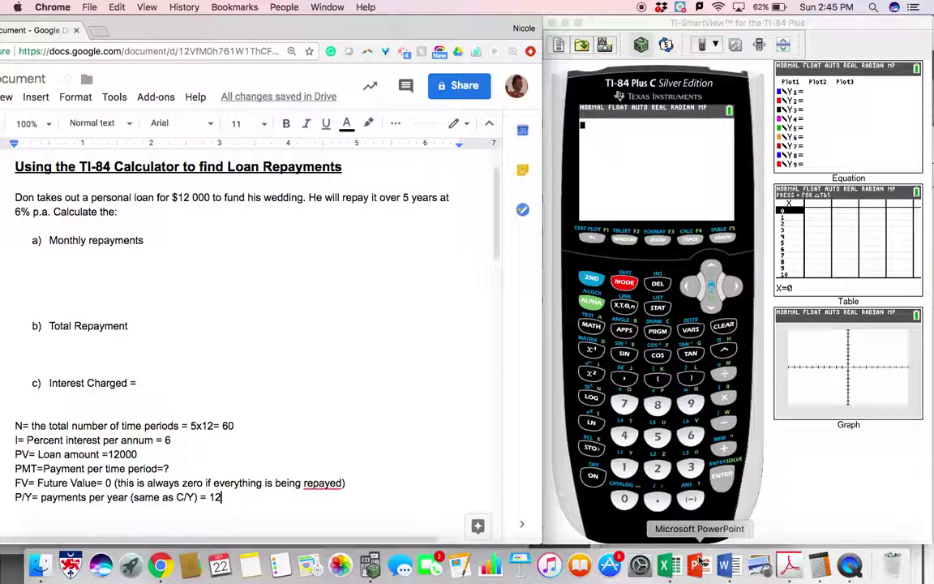
- Switch to the TI-SmartView calculator and open the TVM Solver from the Finance application
{"action": "left_click", "coordinate": [624, 330]}
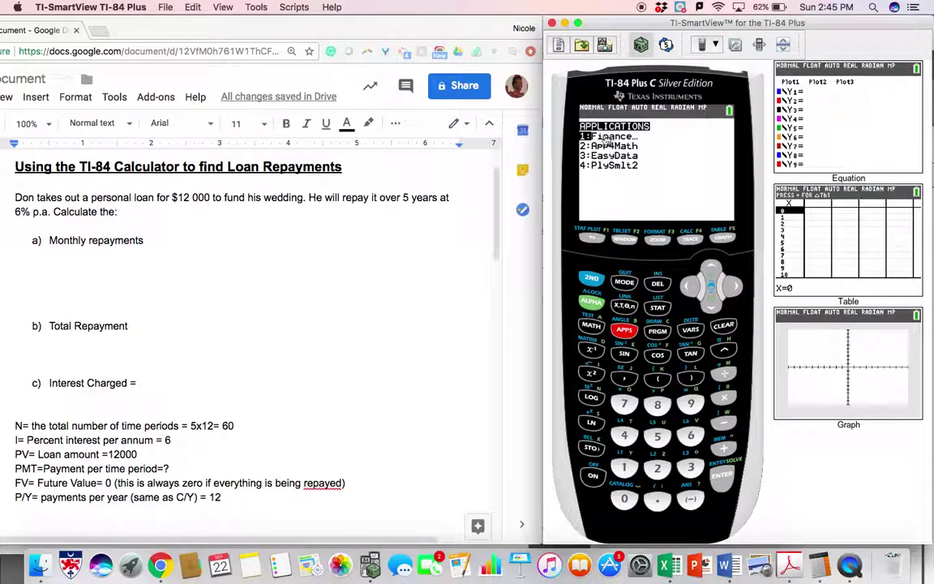
{"action": "left_click", "coordinate": [723, 484]}
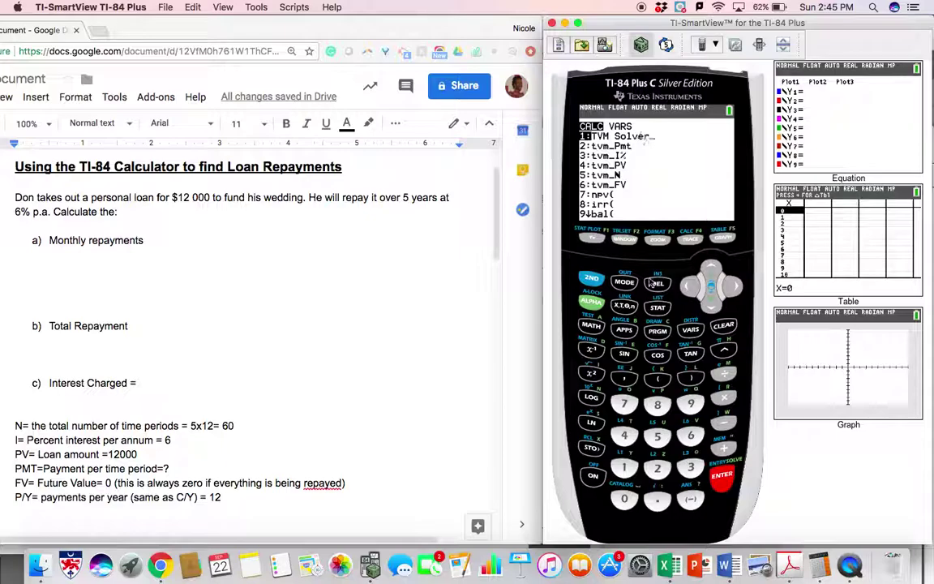
{"action": "left_click", "coordinate": [721, 478]}
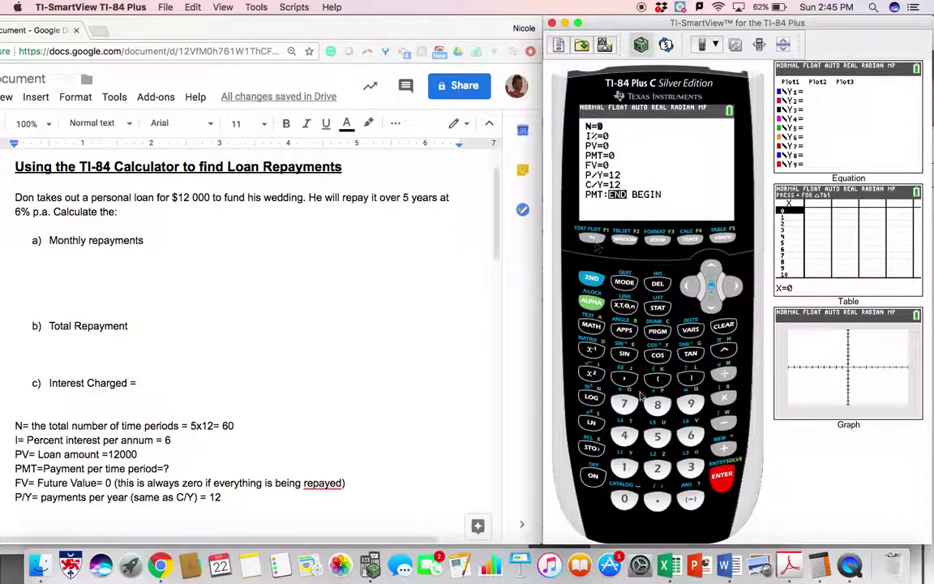
- Set N to 60 and I% to 6 in the TVM Solver
{"action": "left_click", "coordinate": [689, 429]}
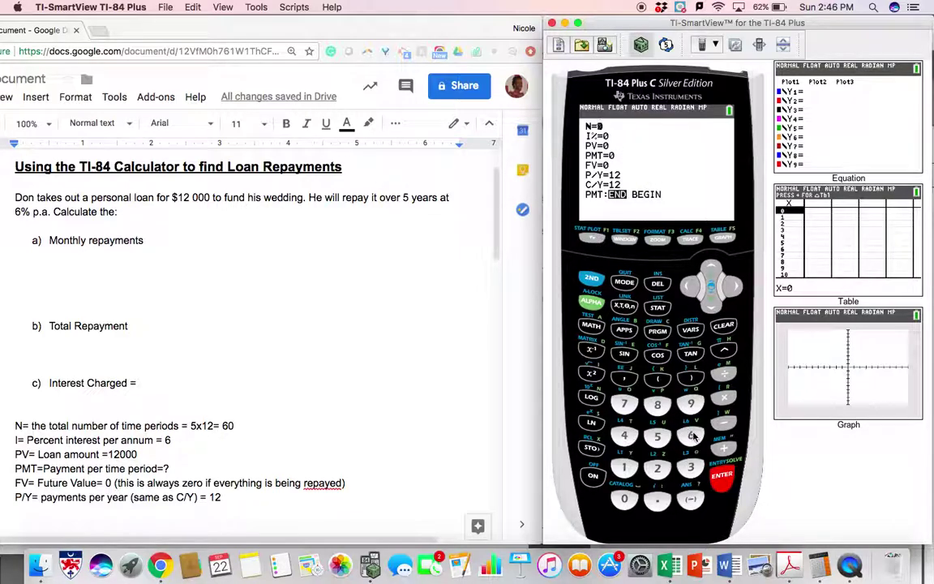
{"action": "left_click", "coordinate": [621, 500]}
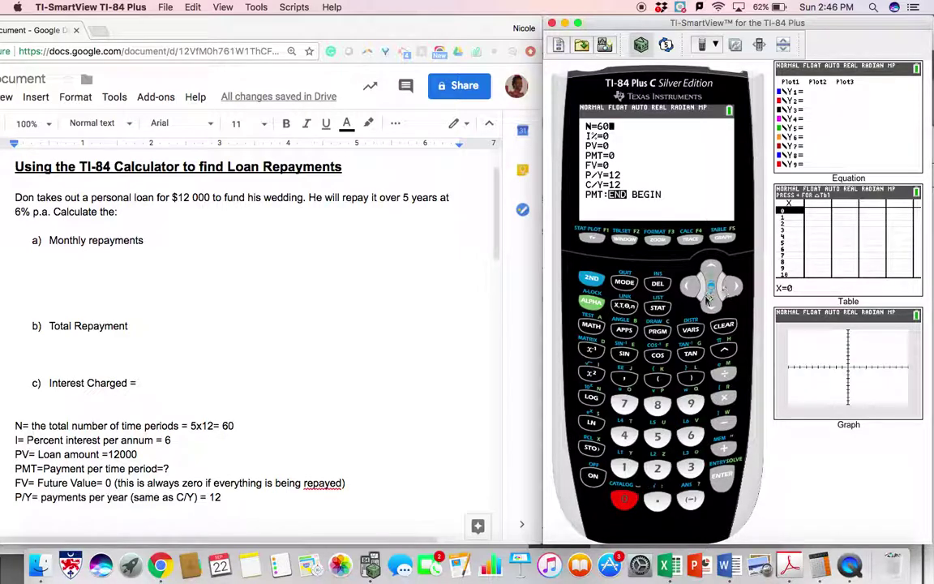
{"action": "left_click", "coordinate": [711, 306]}
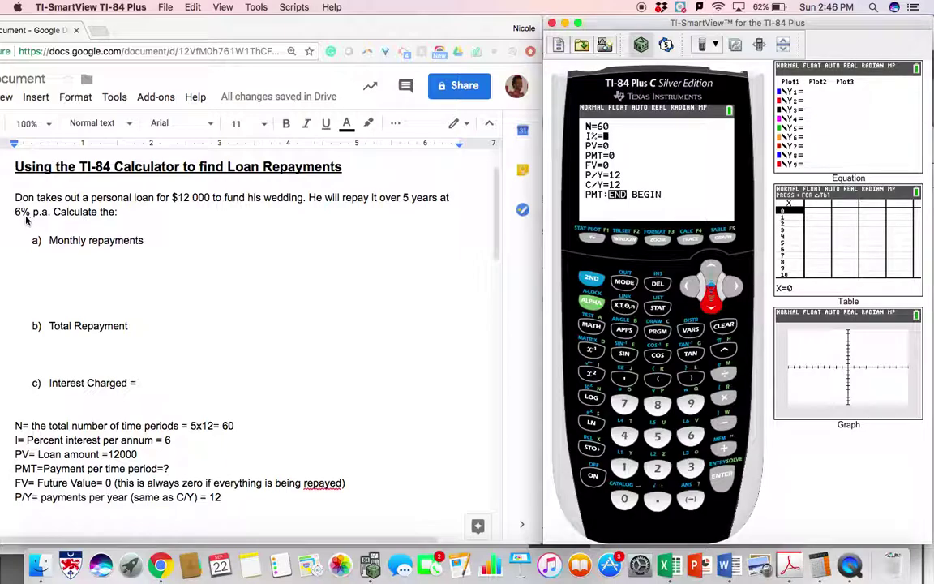
{"action": "left_click", "coordinate": [691, 436]}
{"action": "left_click", "coordinate": [726, 473]}
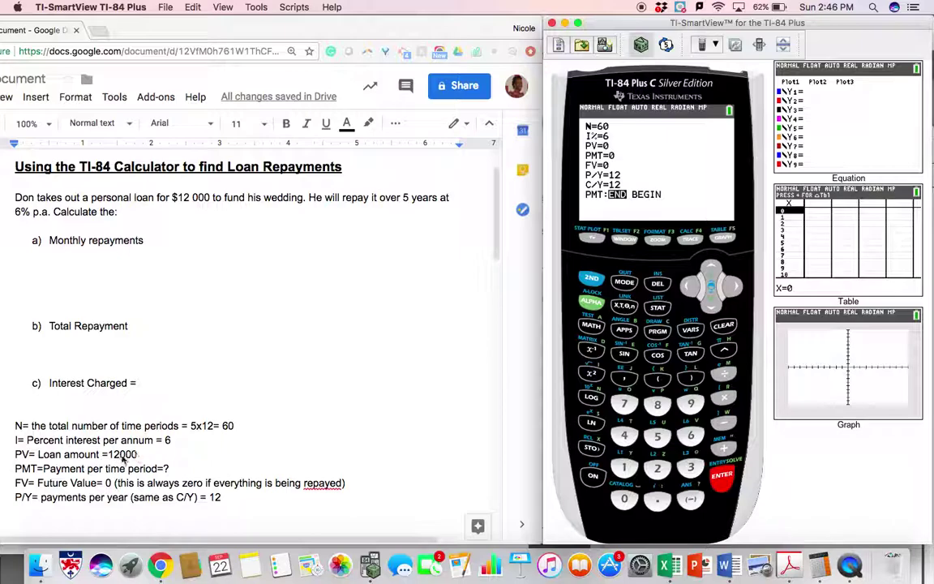
- Set the present value PV to 12000 in the TVM Solver
{"action": "left_click", "coordinate": [624, 467]}
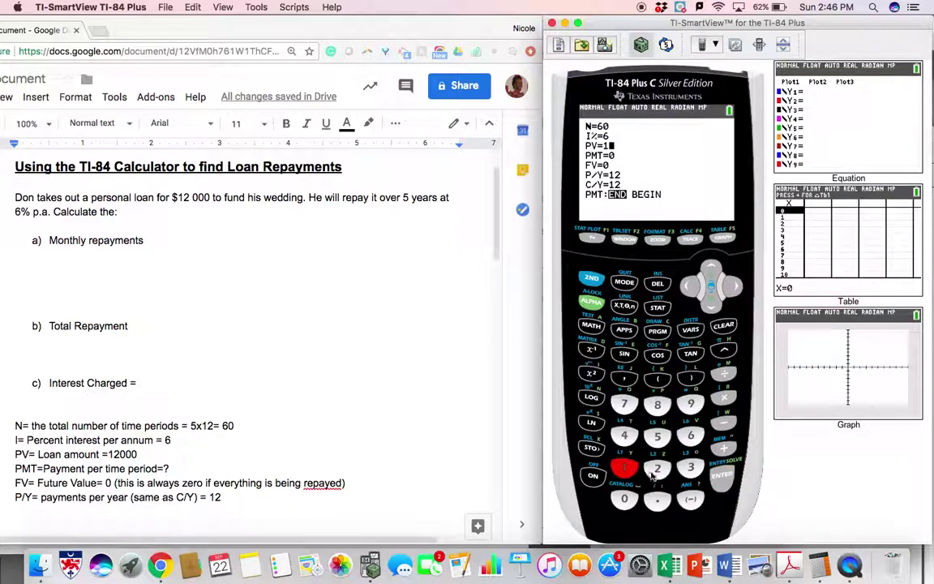
{"action": "left_click", "coordinate": [657, 468]}
{"action": "left_click", "coordinate": [624, 499]}
{"action": "left_click", "coordinate": [624, 500]}
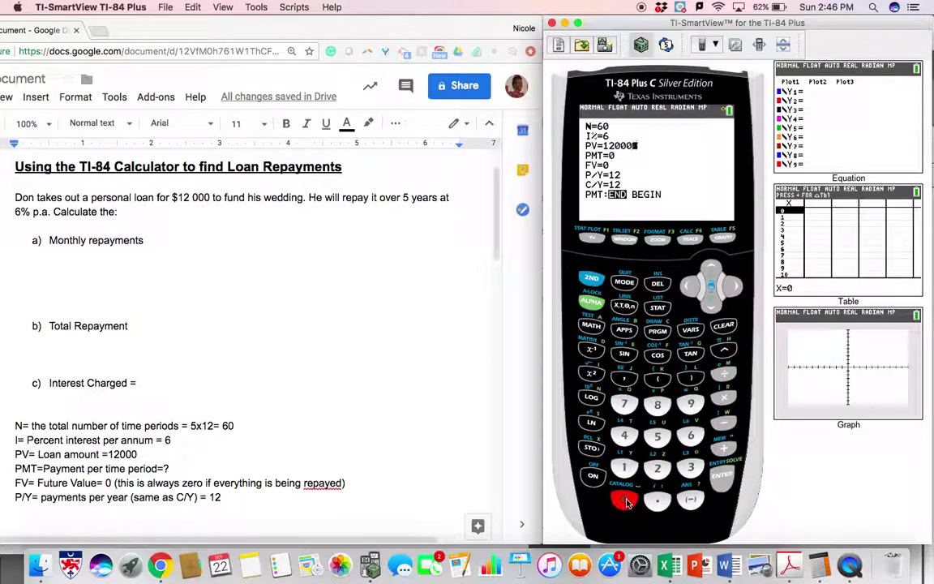
{"action": "left_click", "coordinate": [711, 303]}
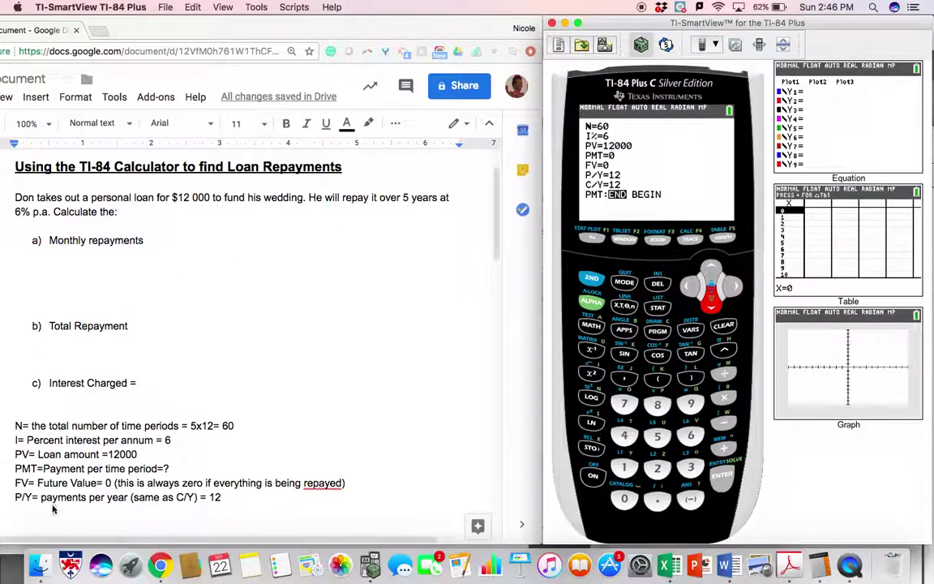
- Solve for the payment PMT in the TVM Solver, keeping FV at 0 and P/Y and C/Y at 12
{"action": "key", "text": "Down"}
{"action": "left_click", "coordinate": [710, 305]}
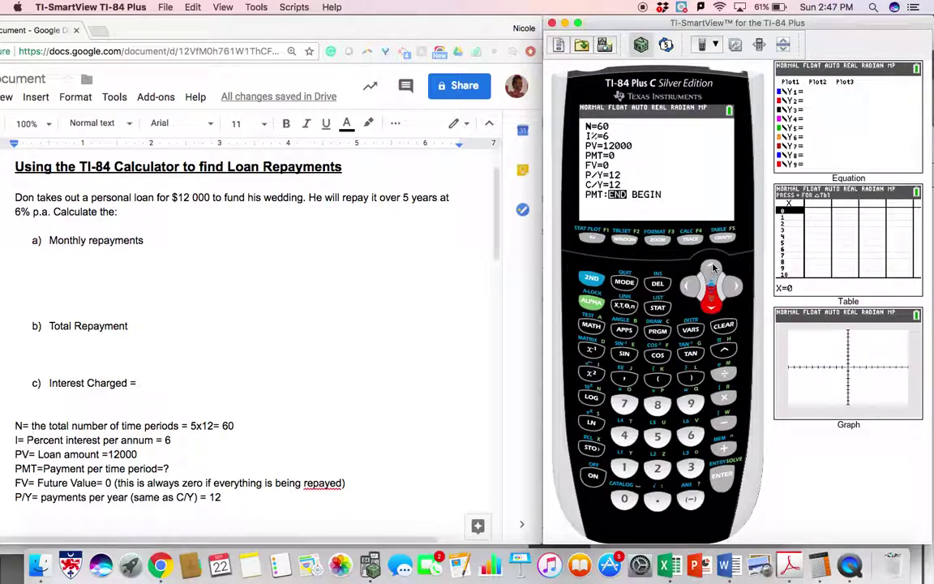
{"action": "left_click", "coordinate": [712, 268]}
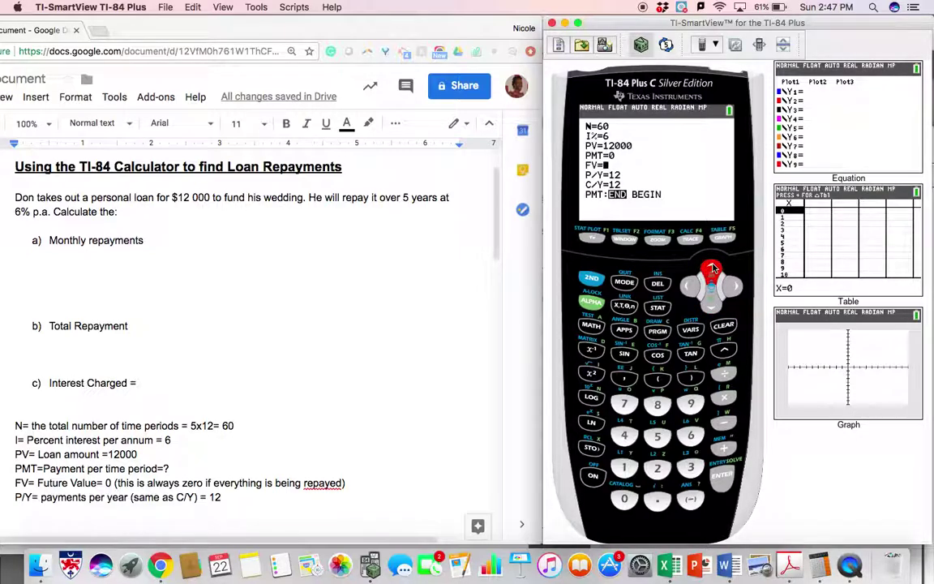
{"action": "left_click", "coordinate": [712, 268]}
{"action": "left_click", "coordinate": [592, 302]}
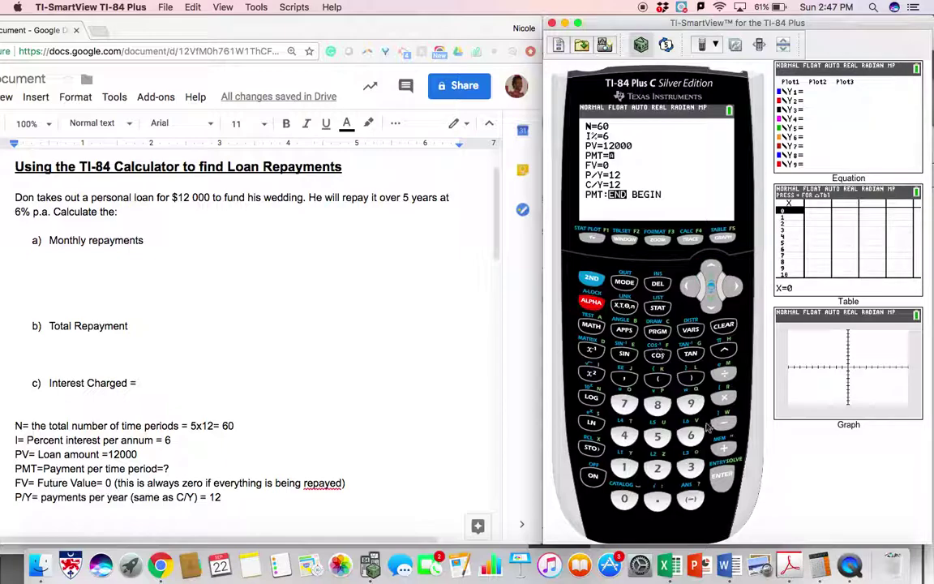
{"action": "left_click", "coordinate": [728, 483]}
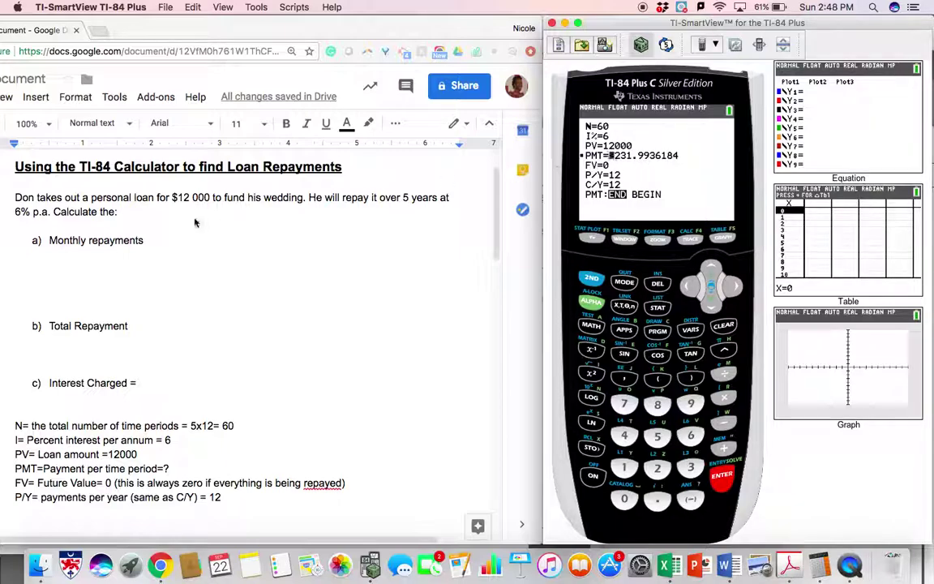
- Record "= $232" after Monthly repayments in the document, and quit the calculator's TVM Solver to the home screen
{"action": "left_click", "coordinate": [153, 240]}
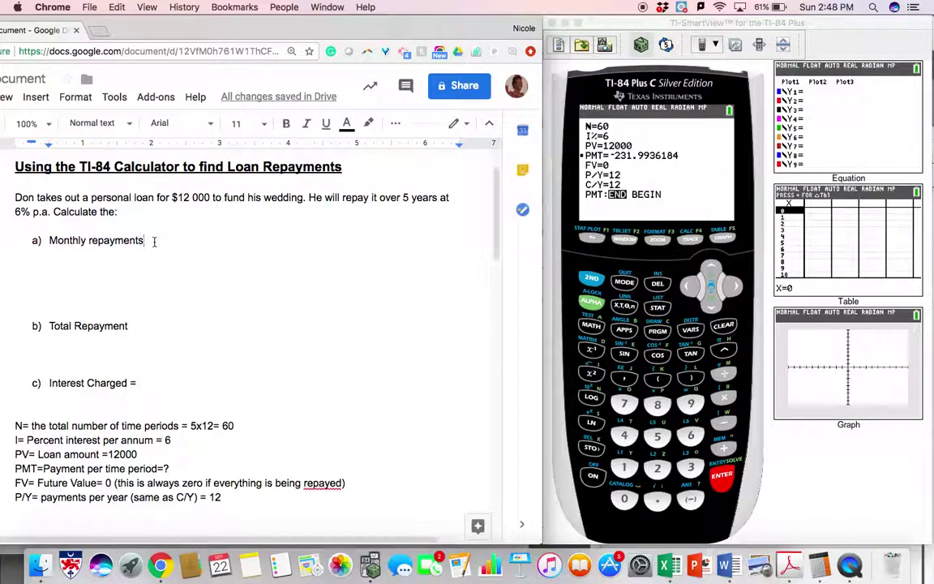
{"action": "type", "text": "= $232"}
{"action": "left_click", "coordinate": [591, 280]}
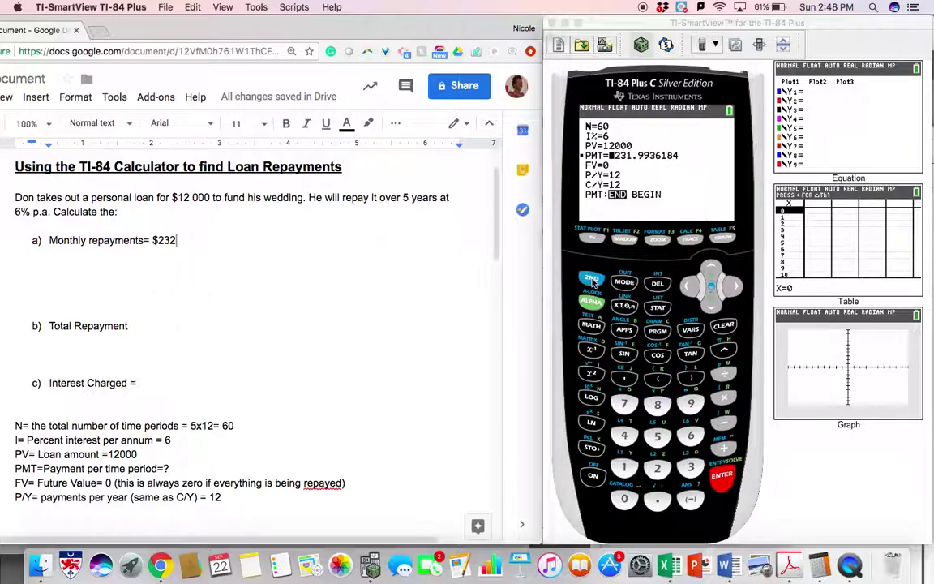
{"action": "left_click", "coordinate": [621, 283]}
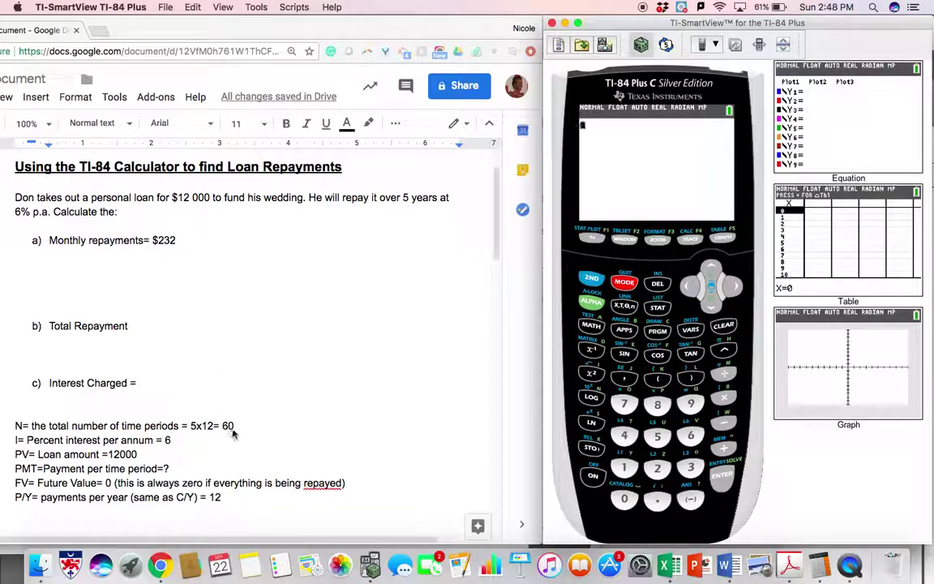
- Write the expression "= 232x60=" after Total Repayment in part b of the document
{"action": "left_click", "coordinate": [137, 325]}
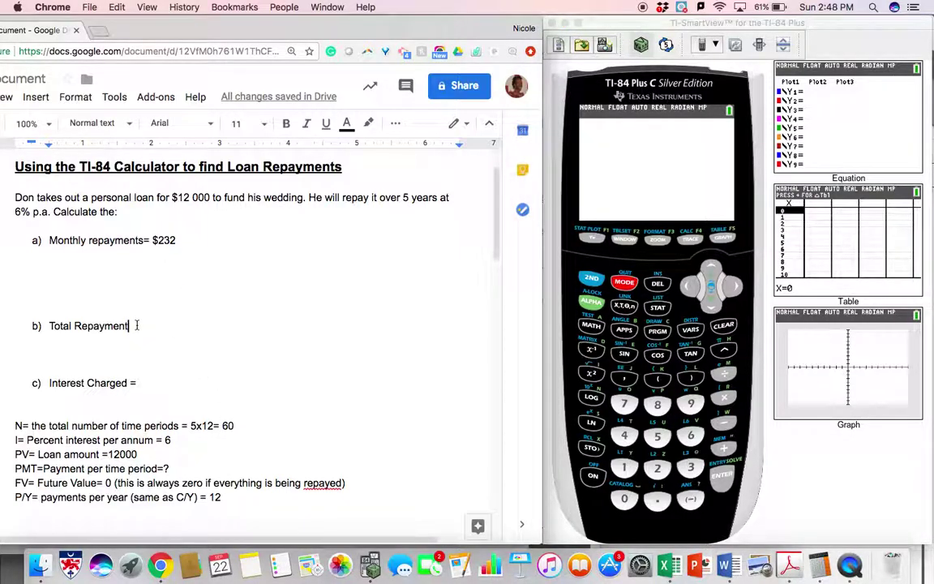
{"action": "type", "text": "= 2"}
{"action": "type", "text": "32x60"}
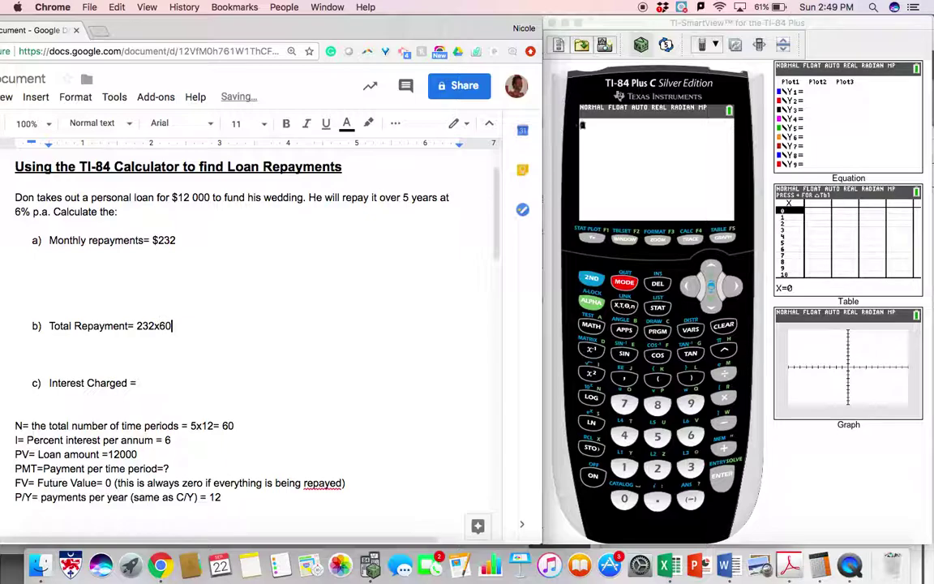
{"action": "type", "text": "="}
- Calculate 232*60 on the calculator and return to the end of the Total Repayment expression in the document
{"action": "left_click", "coordinate": [669, 462]}
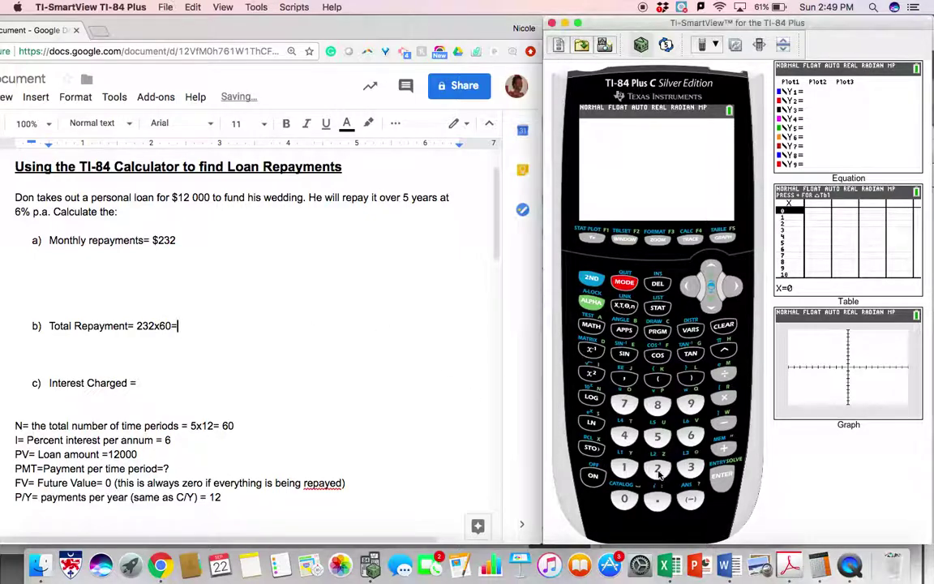
{"action": "type", "text": "232*"}
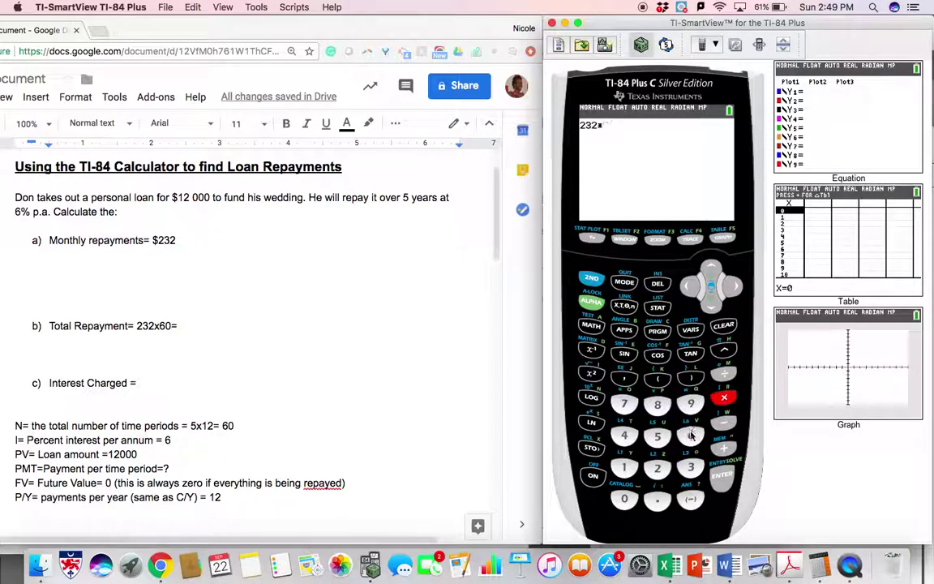
{"action": "type", "text": "60"}
{"action": "left_click", "coordinate": [721, 478]}
{"action": "left_click", "coordinate": [185, 329]}
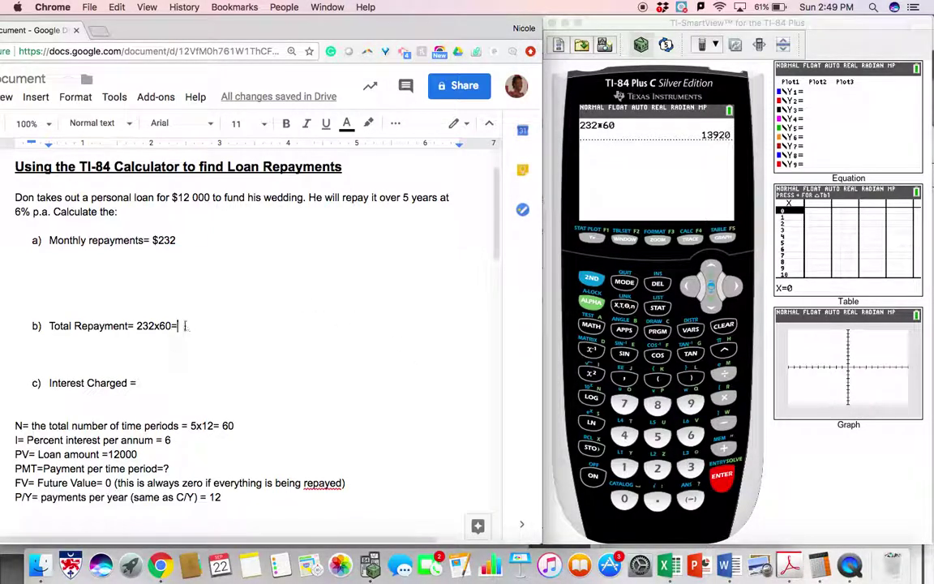
- Enter "$13,920" as the result of the Total Repayment expression in part b of the document
{"action": "type", "text": "$"}
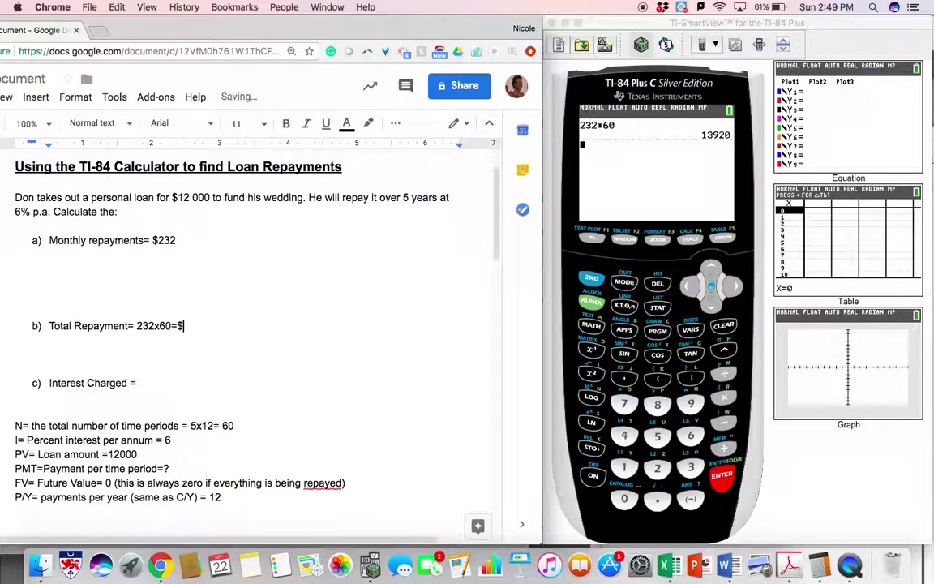
{"action": "type", "text": "13,920"}
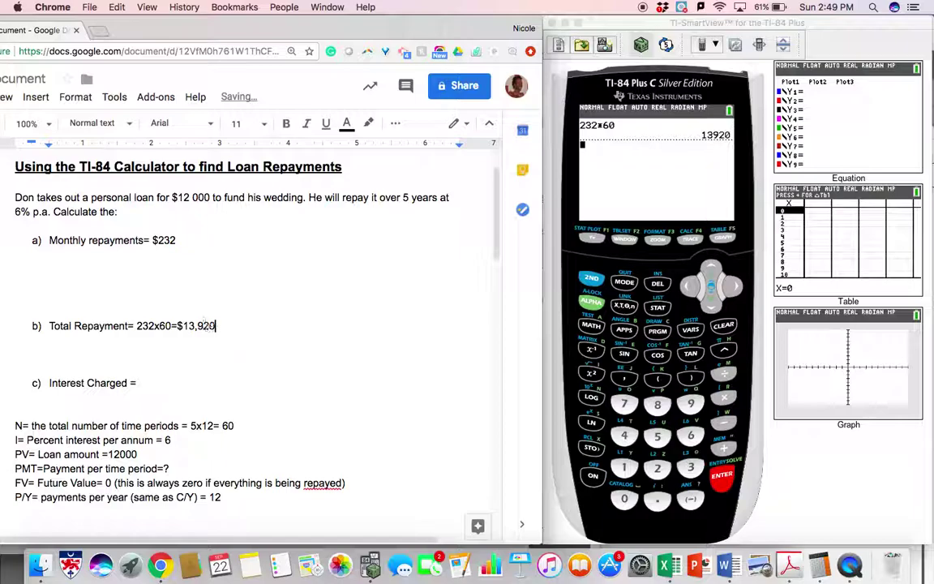
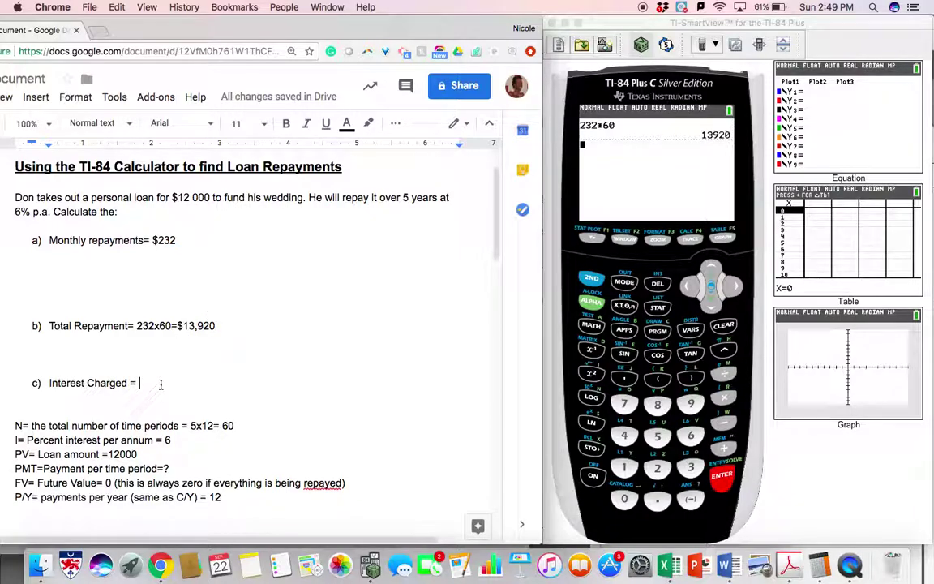
- Write the formula "Total Repayment Amount - Amount borrowed" after Interest Charged in part c, and add an unlettered line below it
{"action": "type", "text": "Tot"}
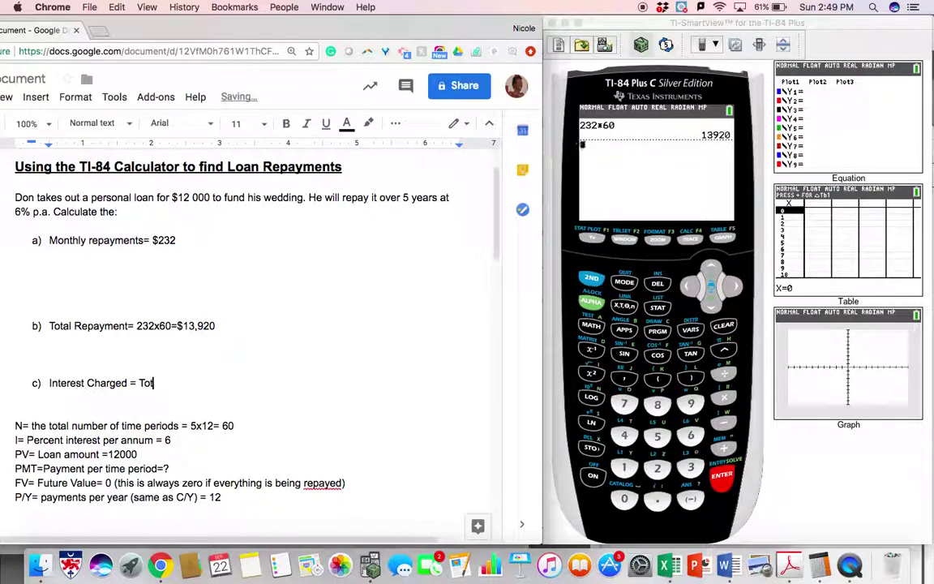
{"action": "type", "text": "al Repayment Amount-"}
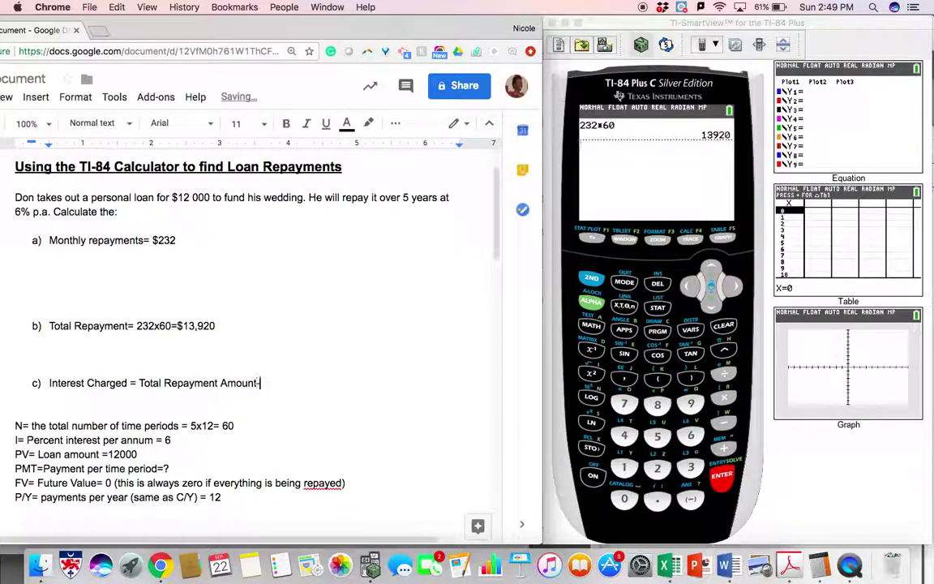
{"action": "type", "text": " = A"}
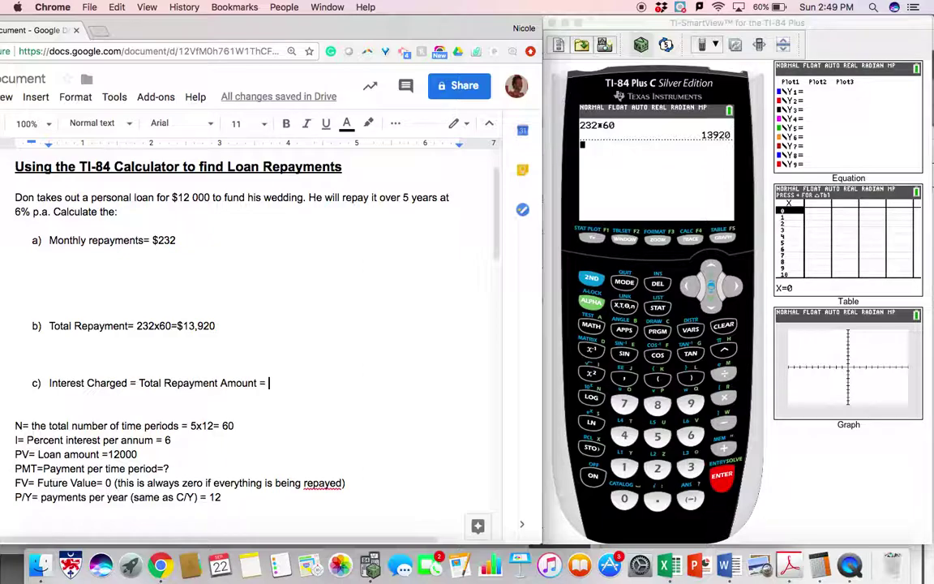
{"action": "key", "text": "BackSpace"}
{"action": "key", "text": "BackSpace"}
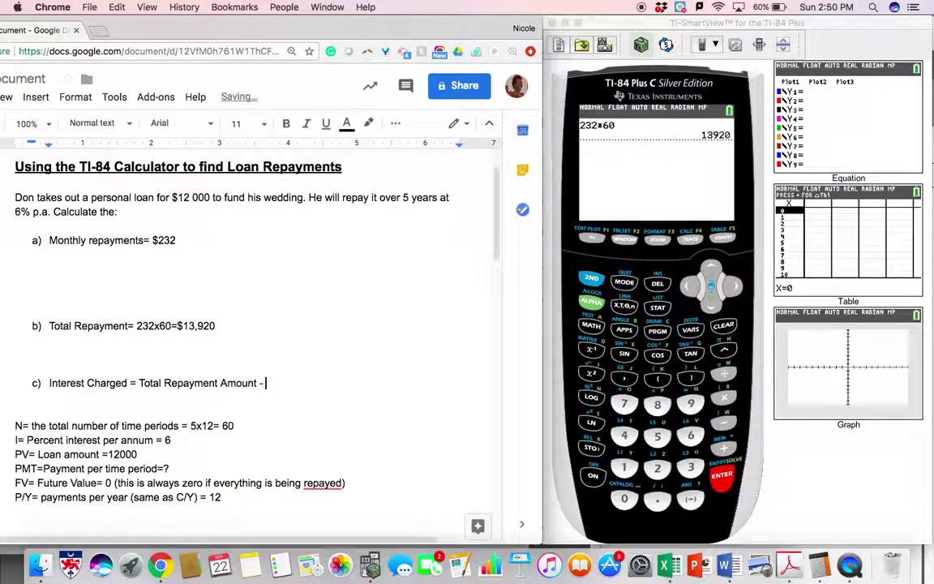
{"action": "type", "text": "Amount borrow"}
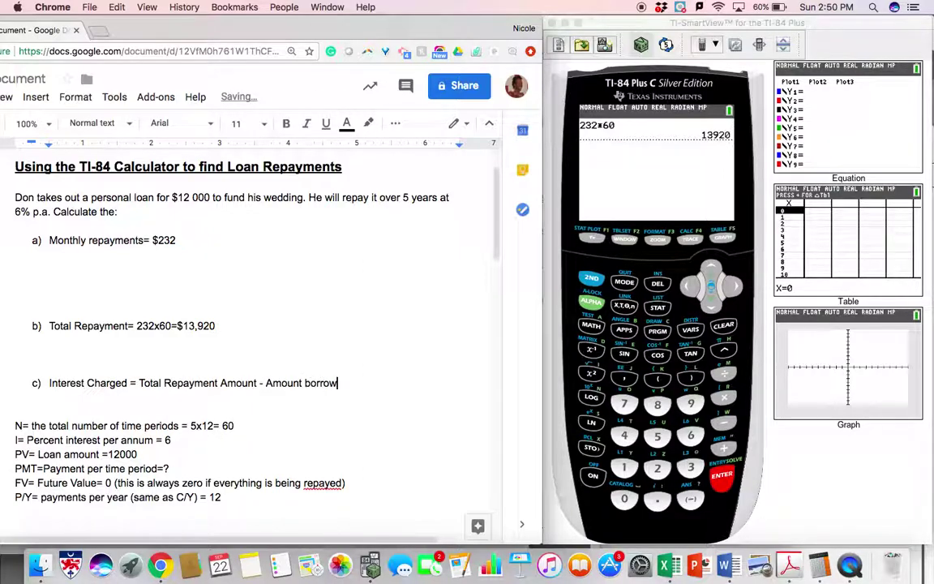
{"action": "type", "text": "ed"}
{"action": "key", "text": "Return"}
{"action": "key", "text": "BackSpace"}
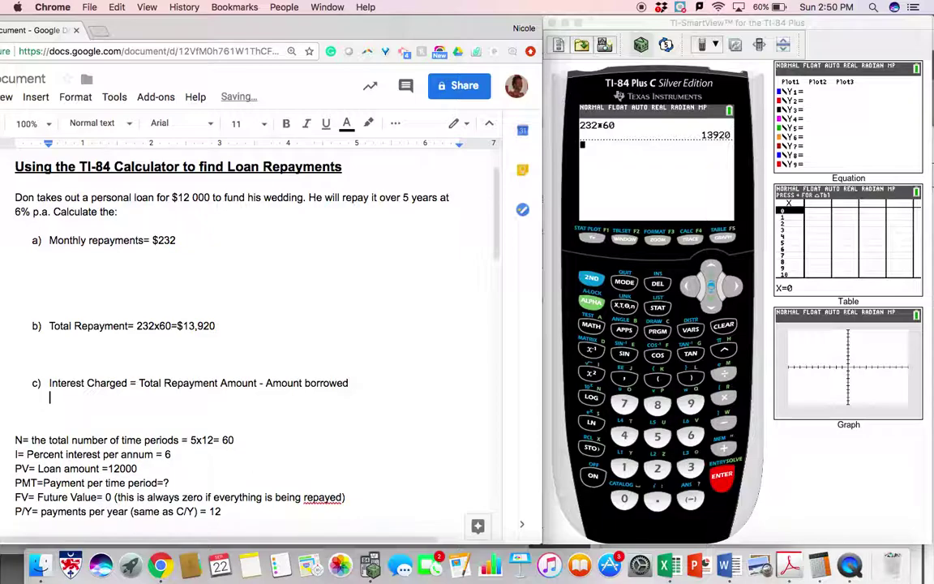
{"action": "left_click", "coordinate": [623, 472]}
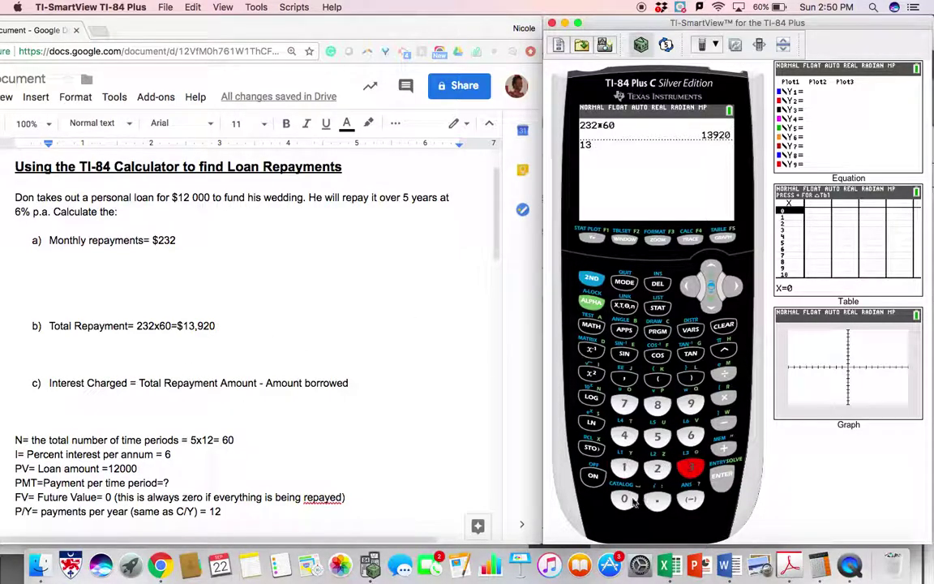
{"action": "type", "text": "39"}
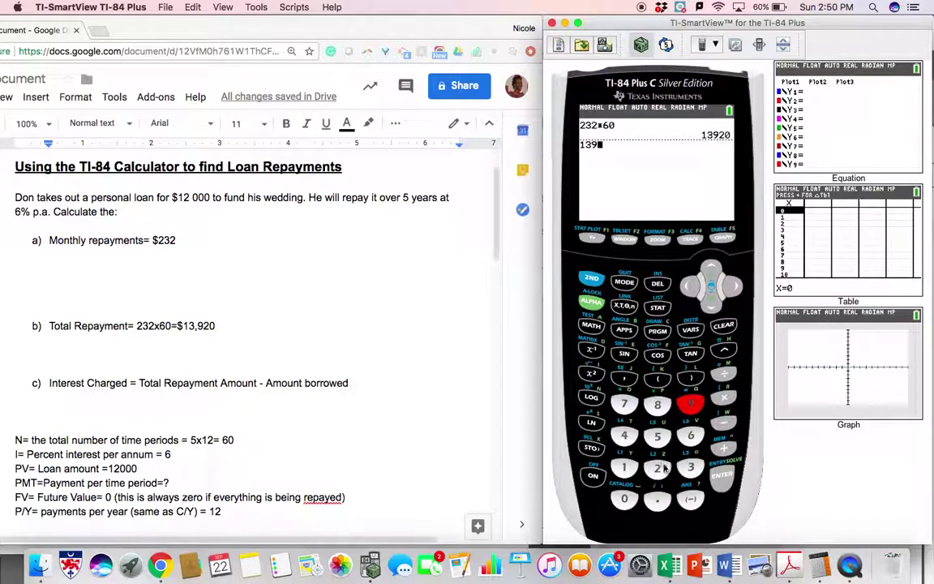
{"action": "type", "text": "20-"}
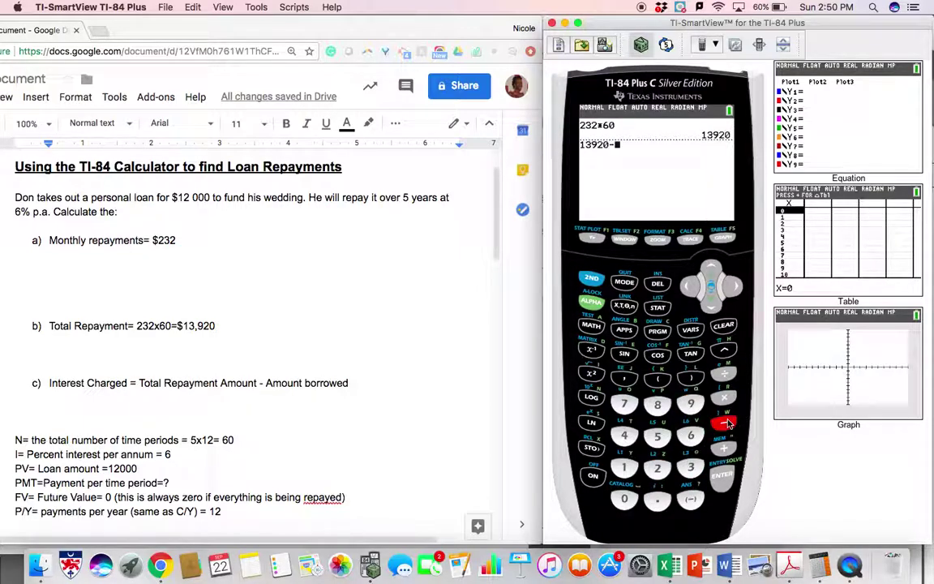
{"action": "type", "text": "12"}
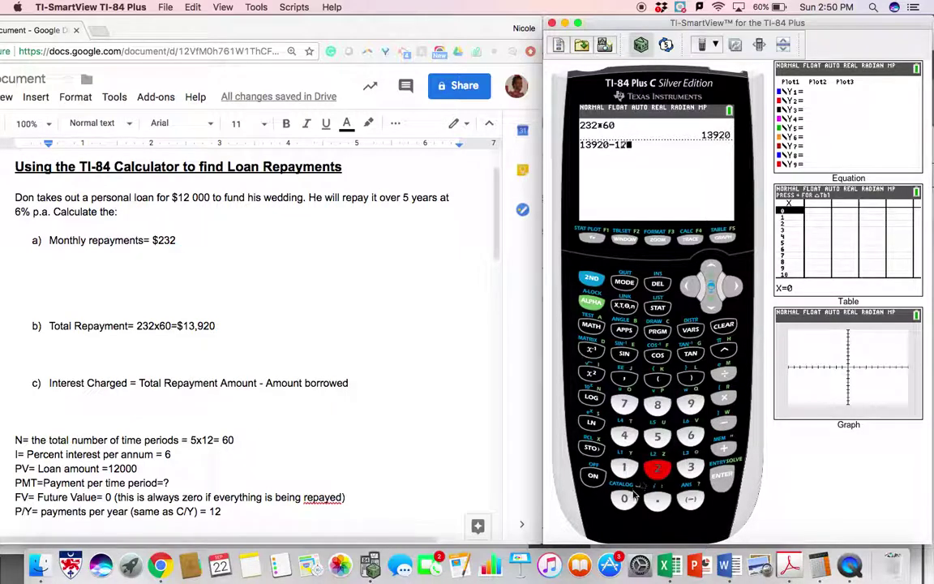
{"action": "key", "text": "Escape"}
{"action": "type", "text": "000"}
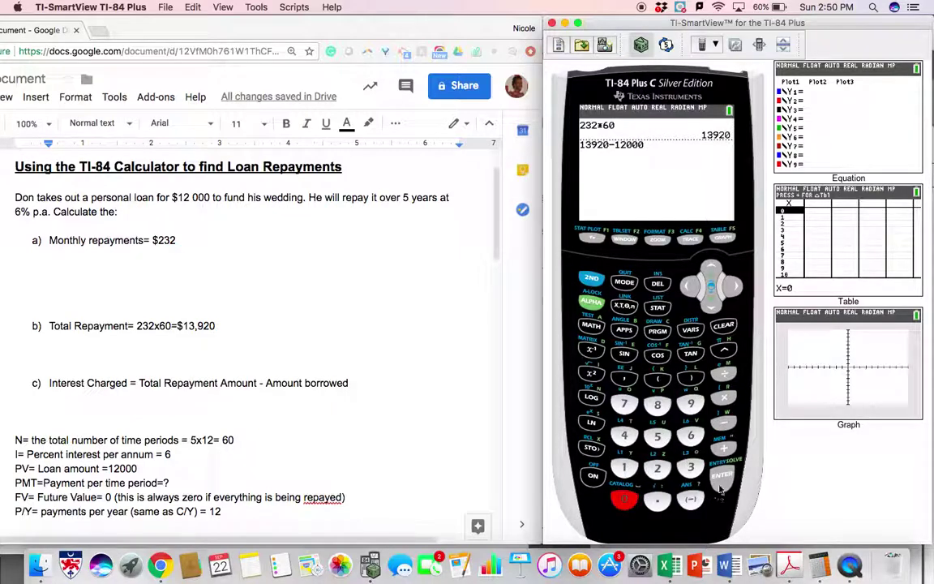
{"action": "left_click", "coordinate": [719, 478]}
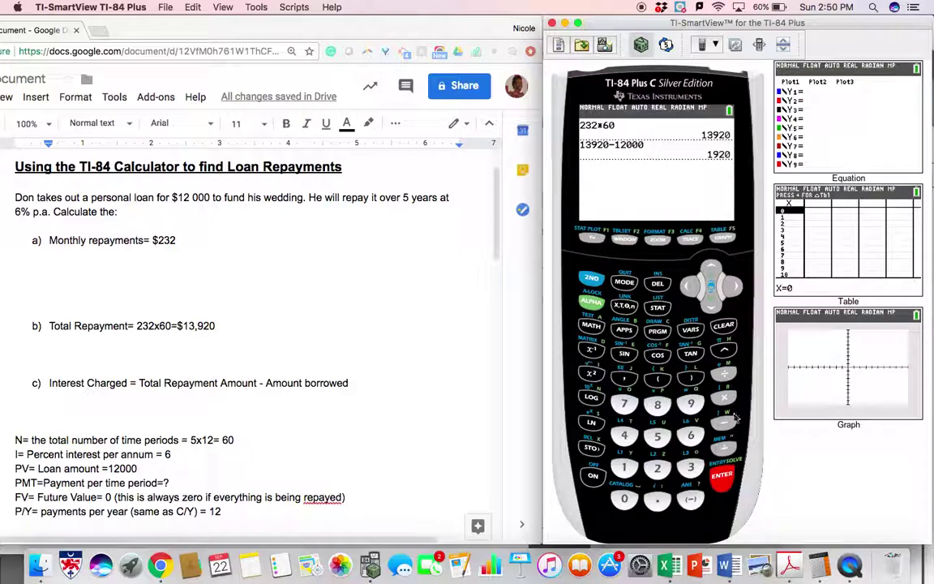
- Add "= $1,920" after "Amount borrowed" on the Interest Charged line of the document
{"action": "left_click", "coordinate": [378, 382]}
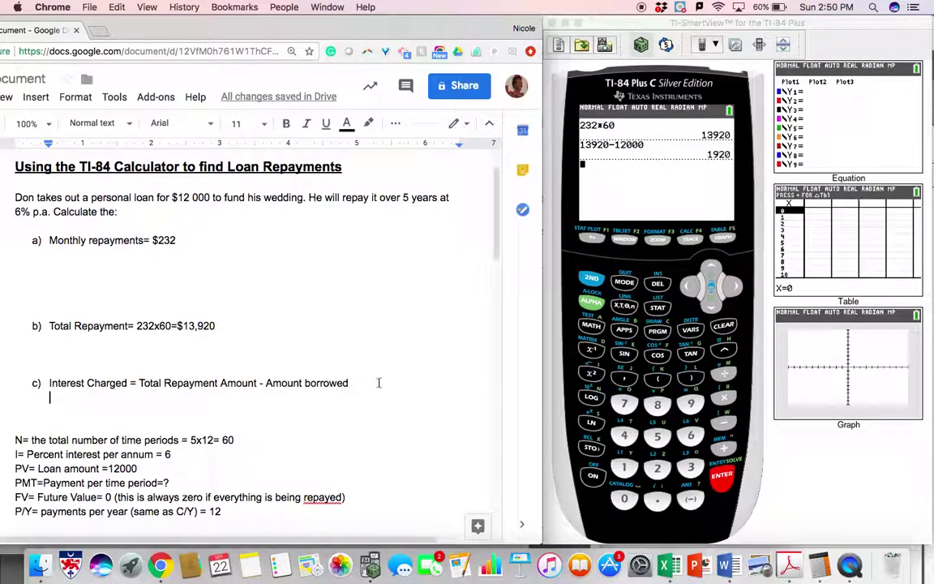
{"action": "type", "text": "="}
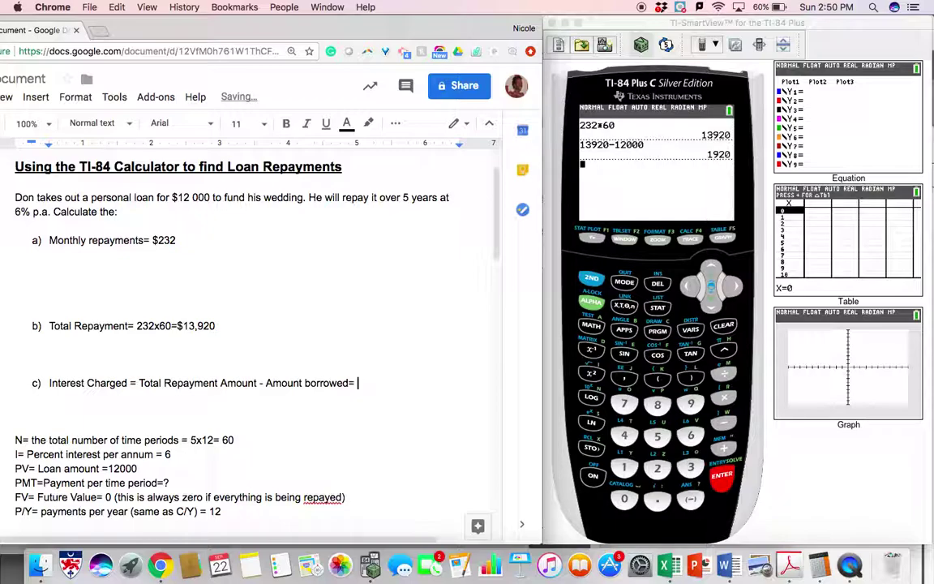
{"action": "type", "text": " $1,920"}
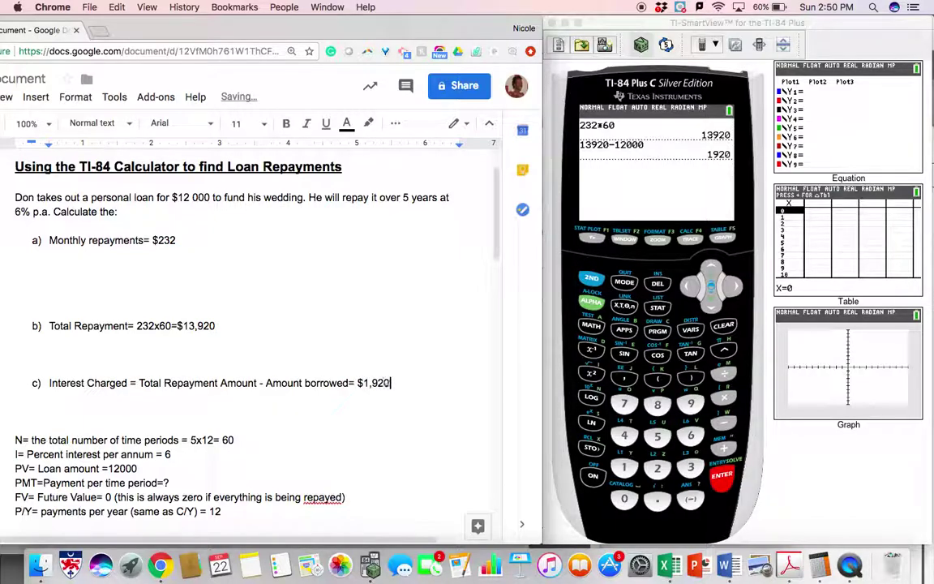